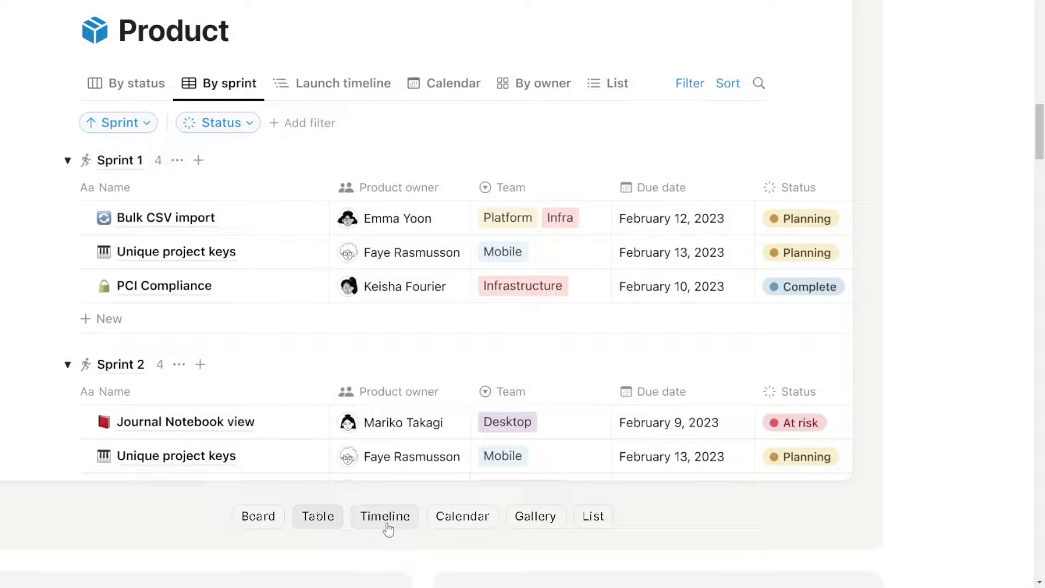
Step: Switch the demo database to timeline, calendar, gallery and list, then back to table and board
click(388, 524)
click(461, 522)
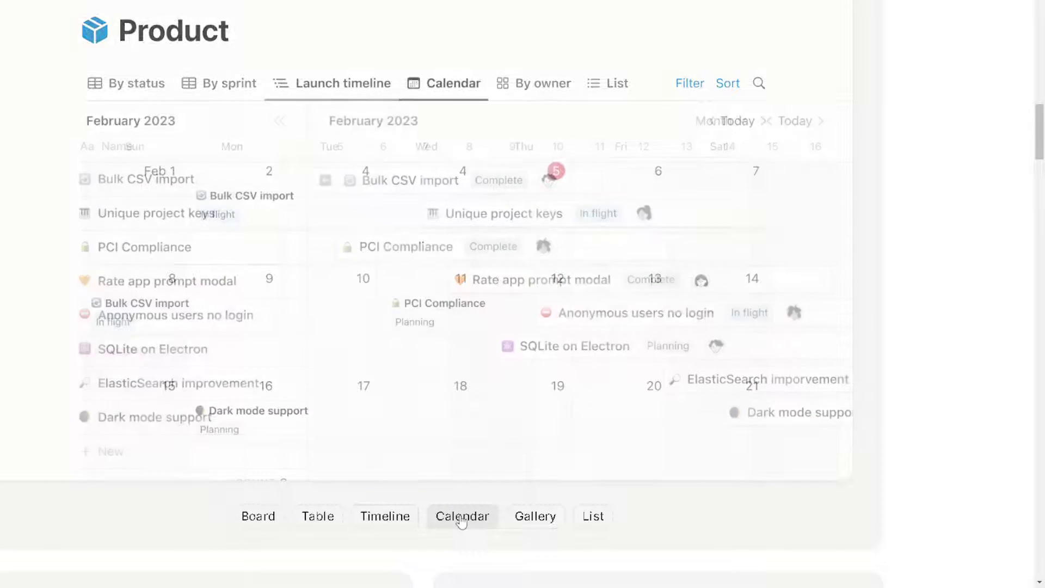
click(513, 526)
click(593, 518)
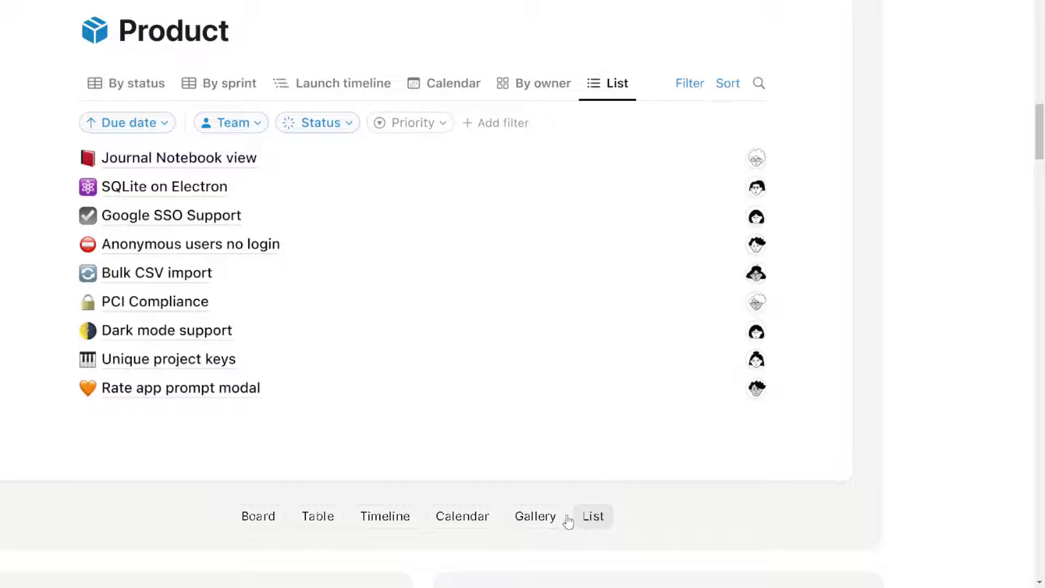
click(524, 524)
click(457, 519)
click(370, 518)
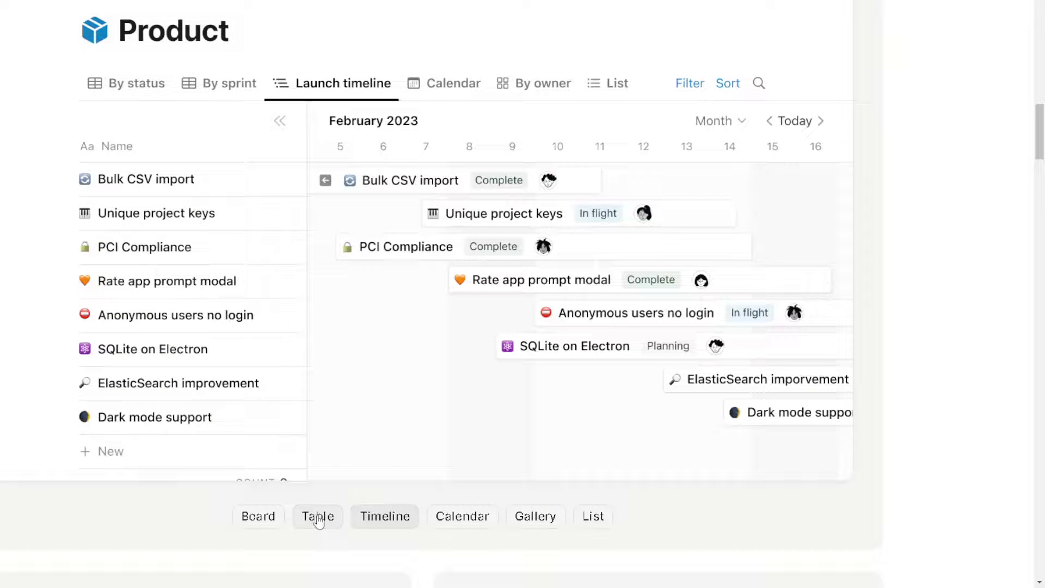
click(318, 518)
click(256, 518)
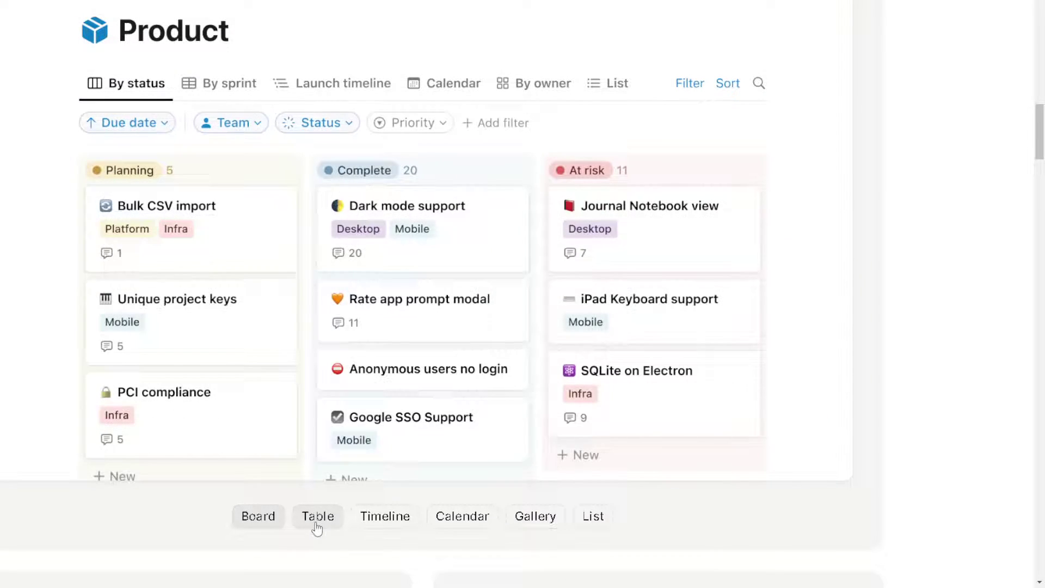
Step: Cycle the demo database again through table, timeline, calendar, gallery and list
click(318, 520)
click(381, 520)
click(465, 520)
click(536, 520)
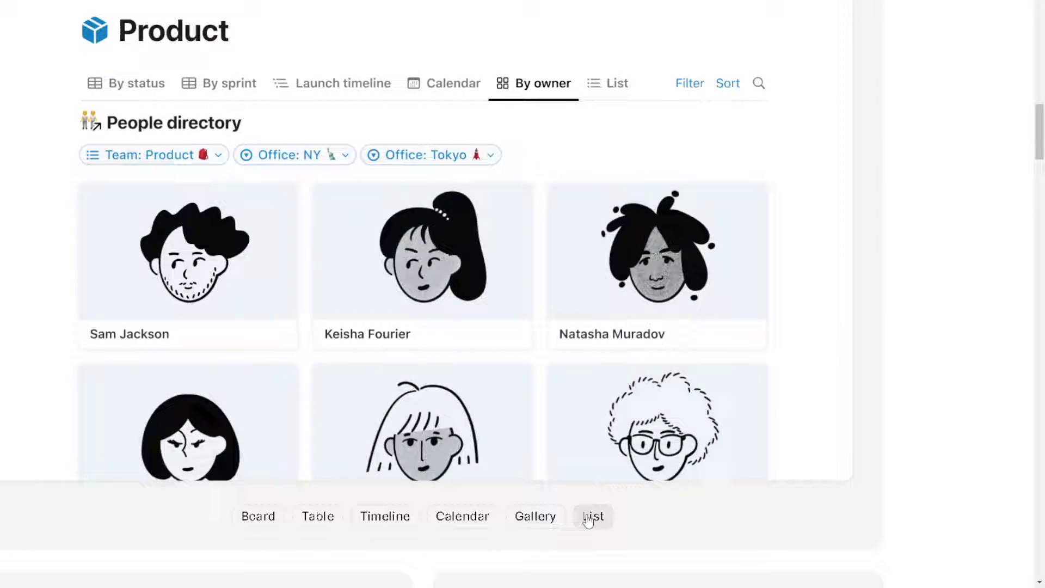
click(593, 517)
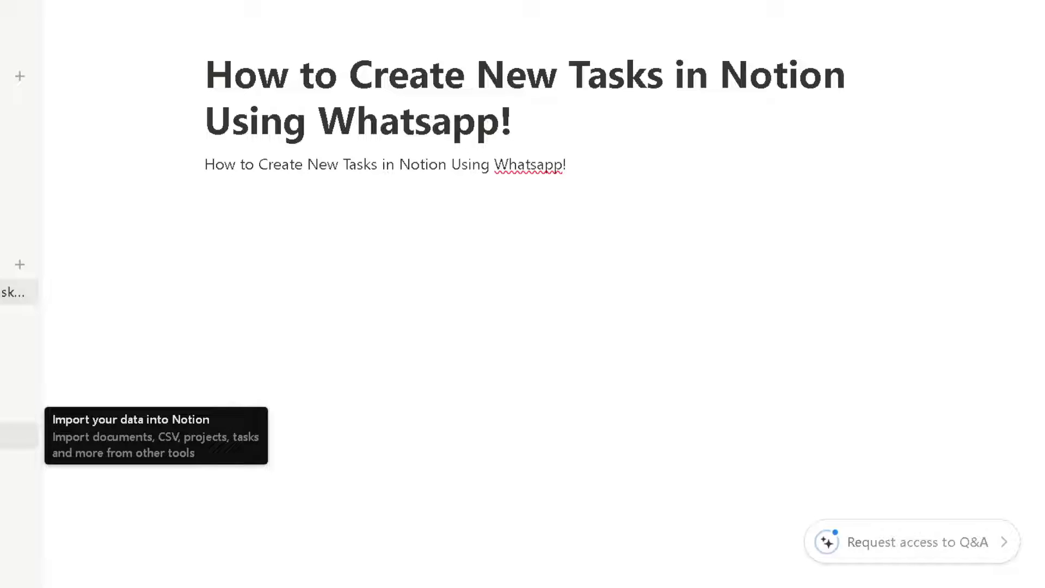
Step: Open the Import dialog from the Notion sidebar
click(19, 436)
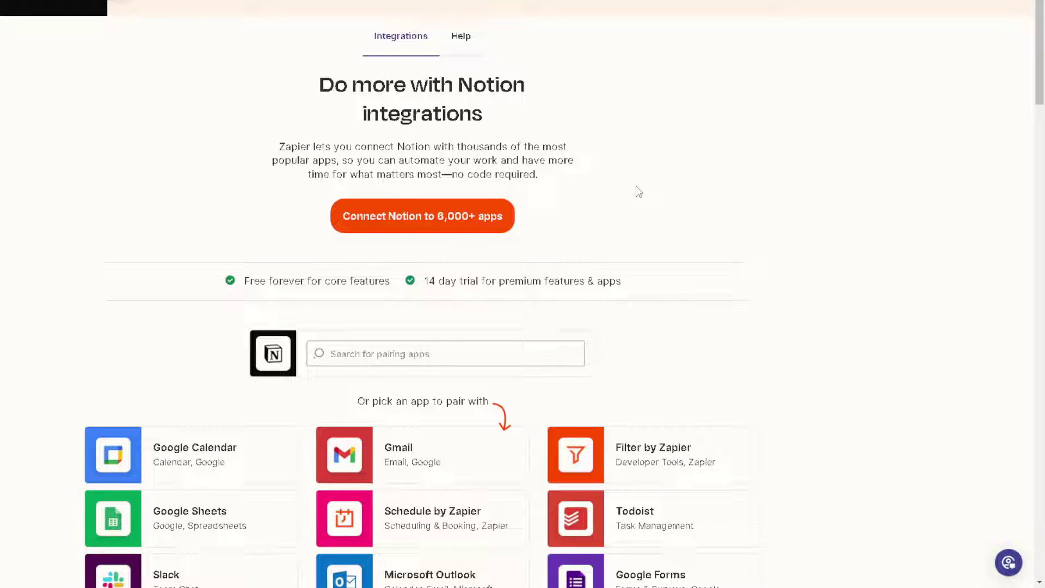
Step: Search pairing apps for 'whats' and pair Notion with WhatsApp Notifications
click(370, 355)
text(whats)
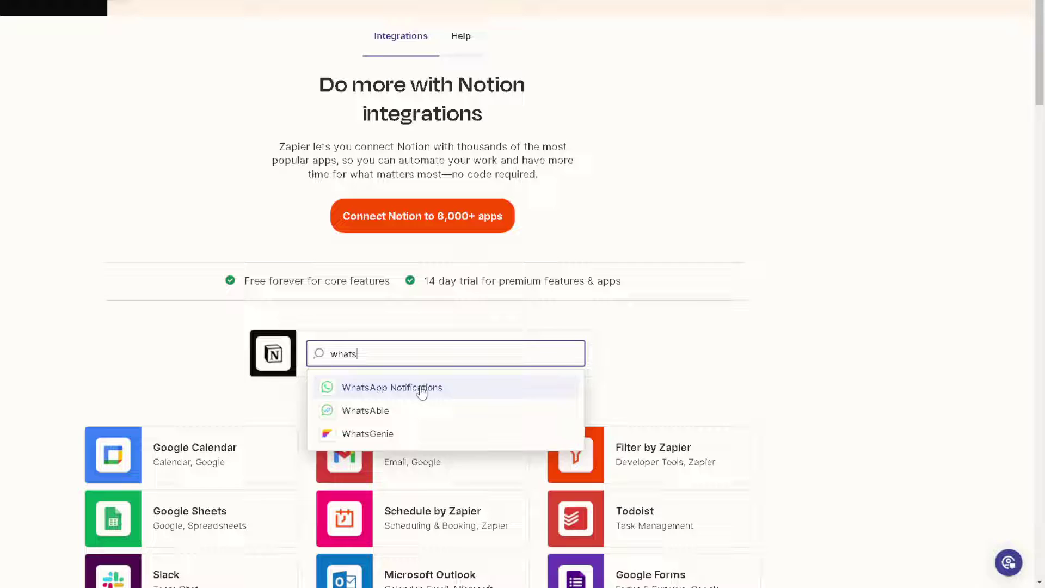
click(418, 388)
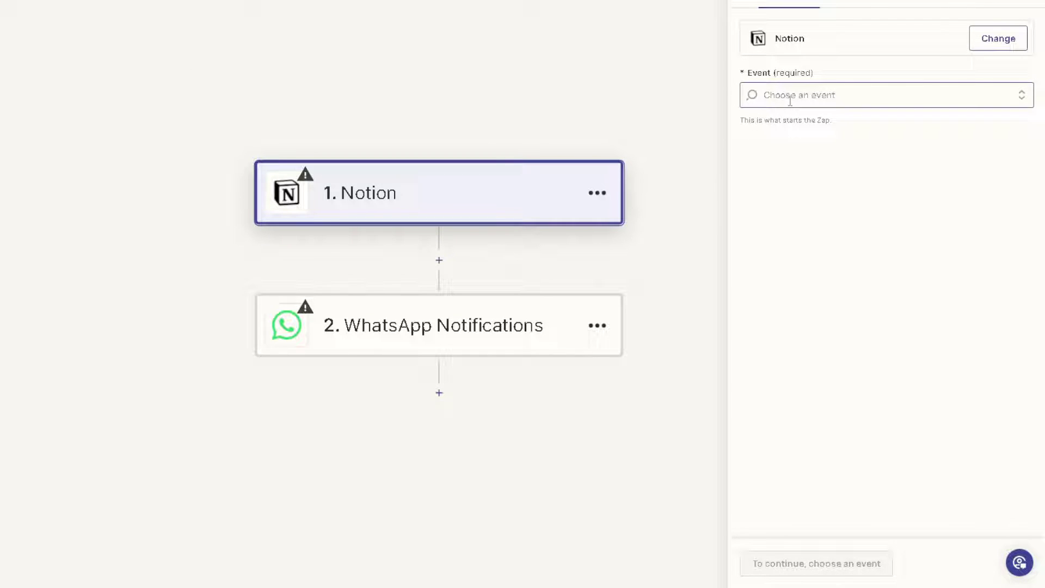
Step: Set the Notion trigger event to New Database Item and continue to account connection
click(792, 100)
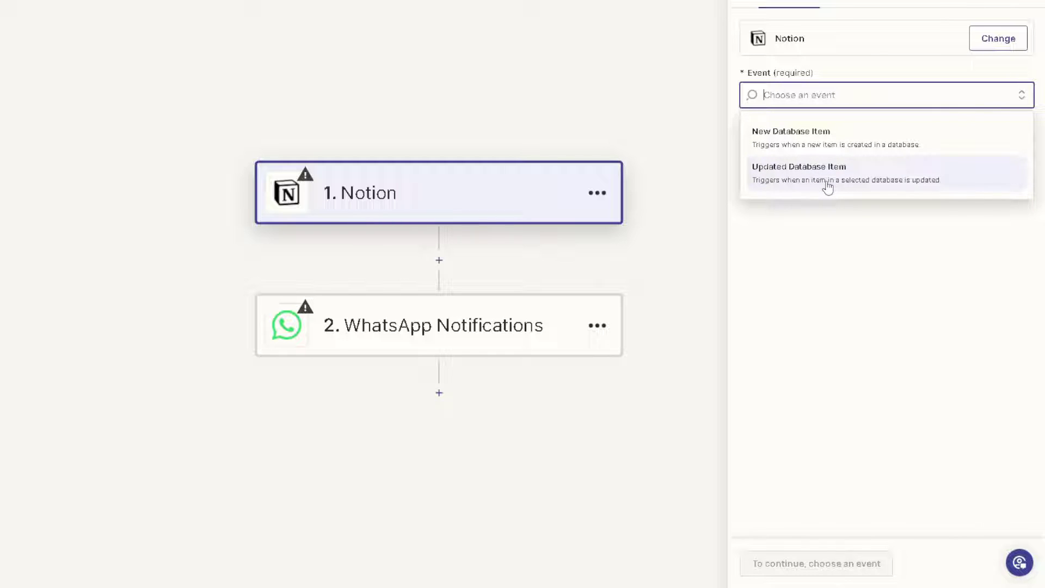
click(790, 145)
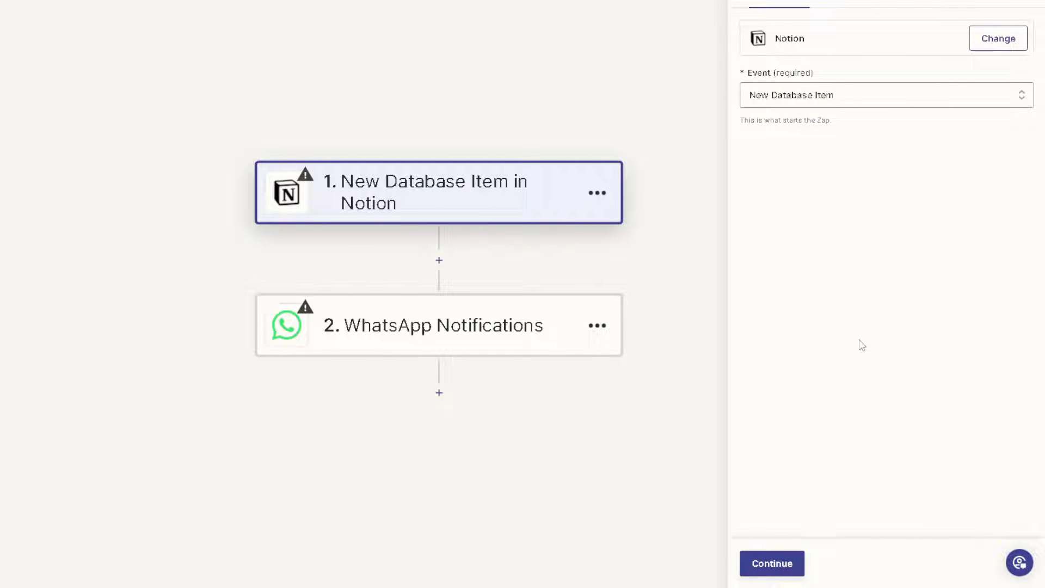
click(773, 564)
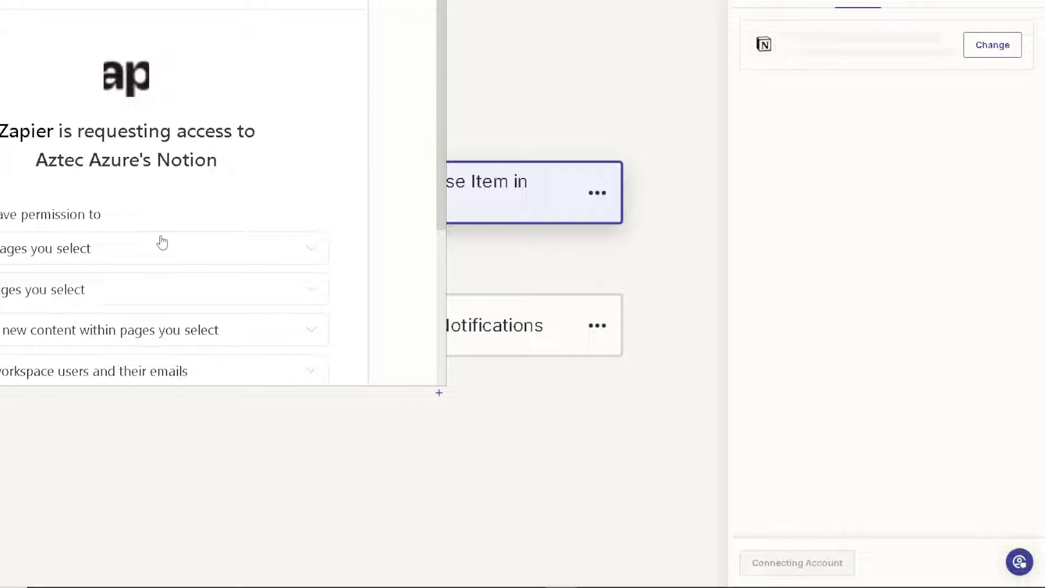
Step: Scroll through Notion's permission request to reach the Select pages button
scroll(162, 241, down, 2)
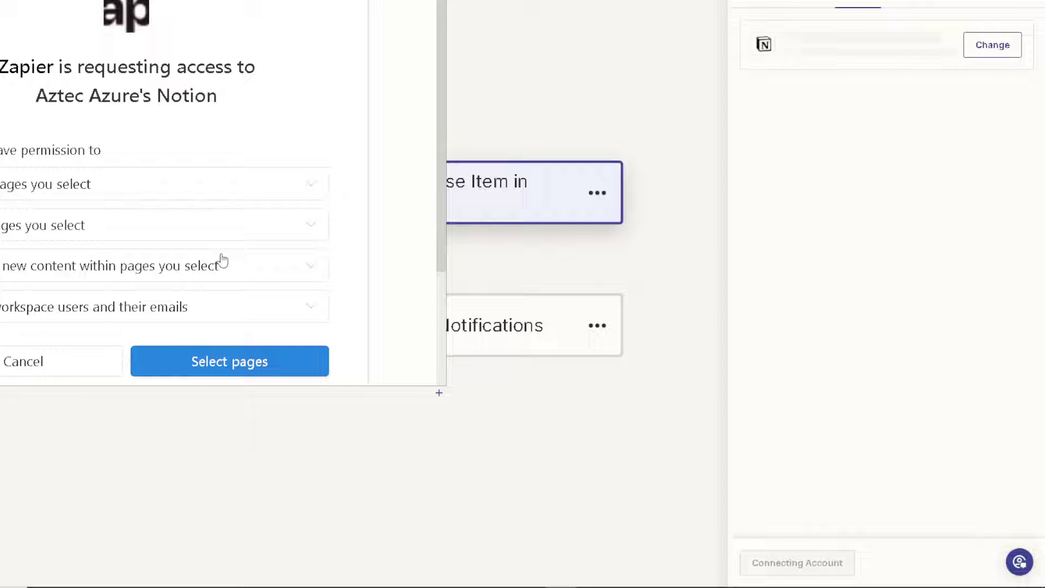
scroll(223, 262, down, 3)
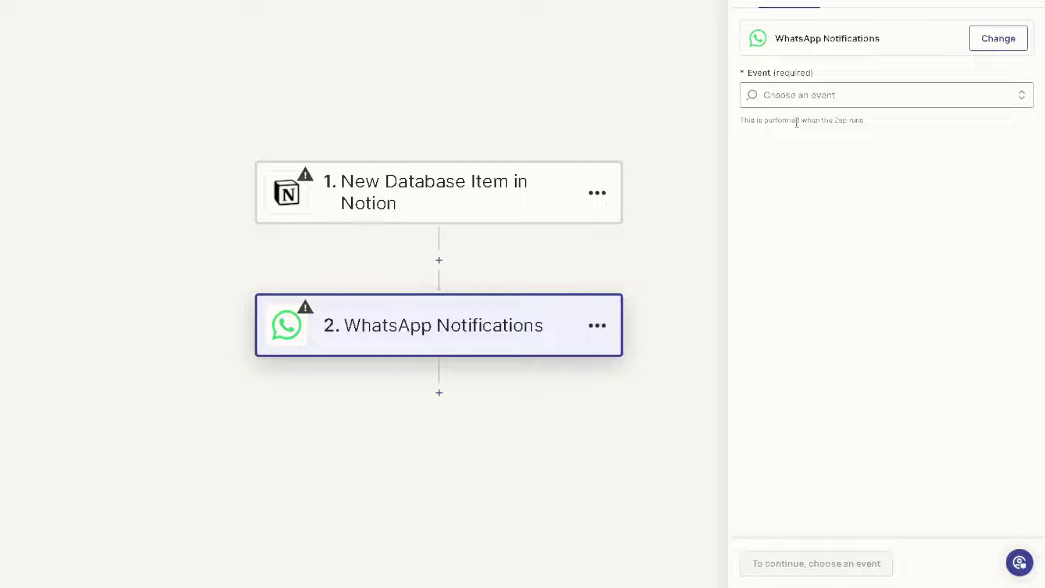
Step: Set the WhatsApp Notifications action event to Send Message
click(798, 99)
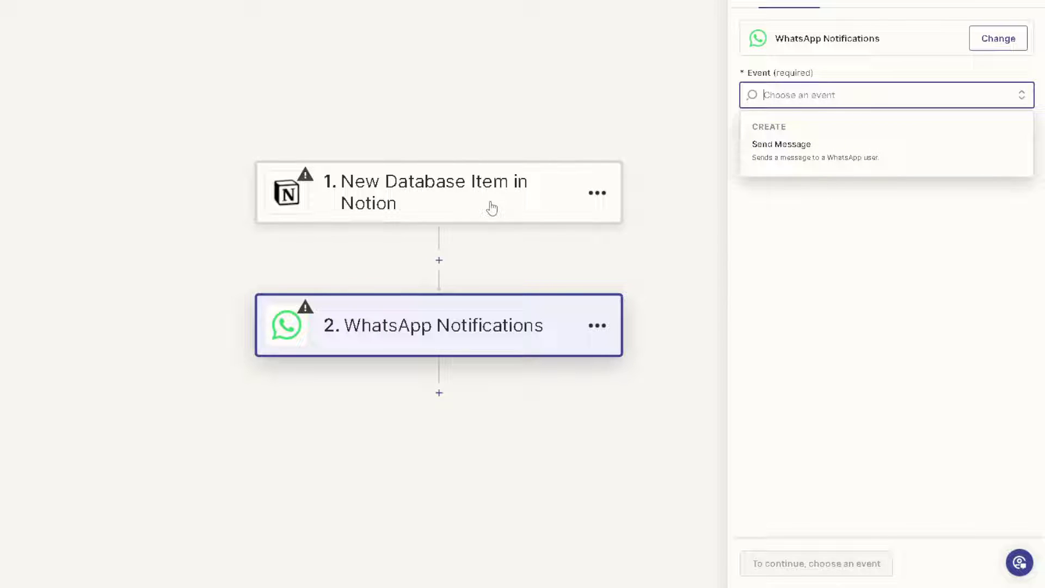
click(828, 154)
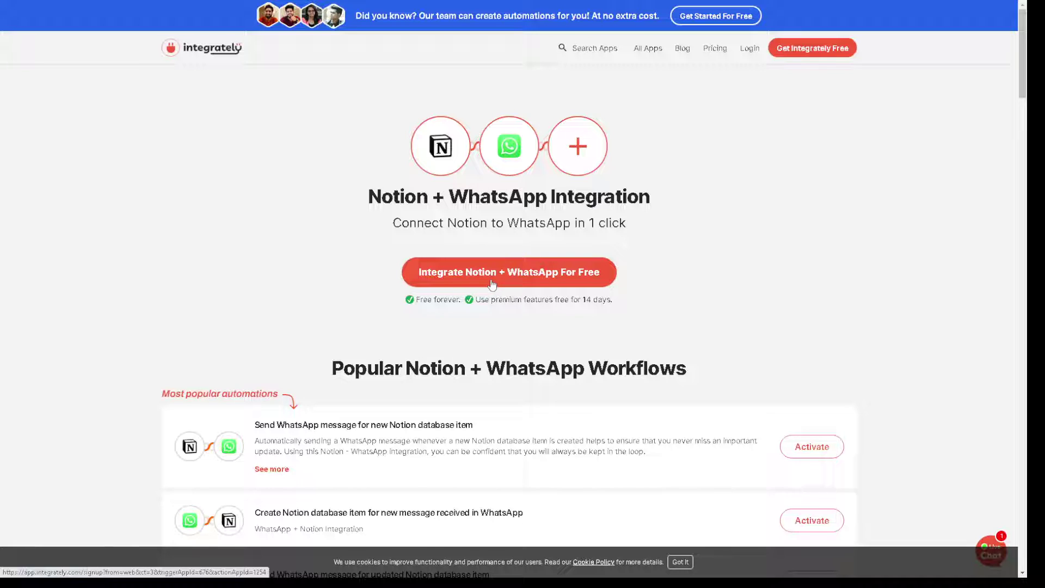
Step: Scroll past Integrately's popular Notion + WhatsApp workflows to the custom automation builder
scroll(508, 288, down, 2)
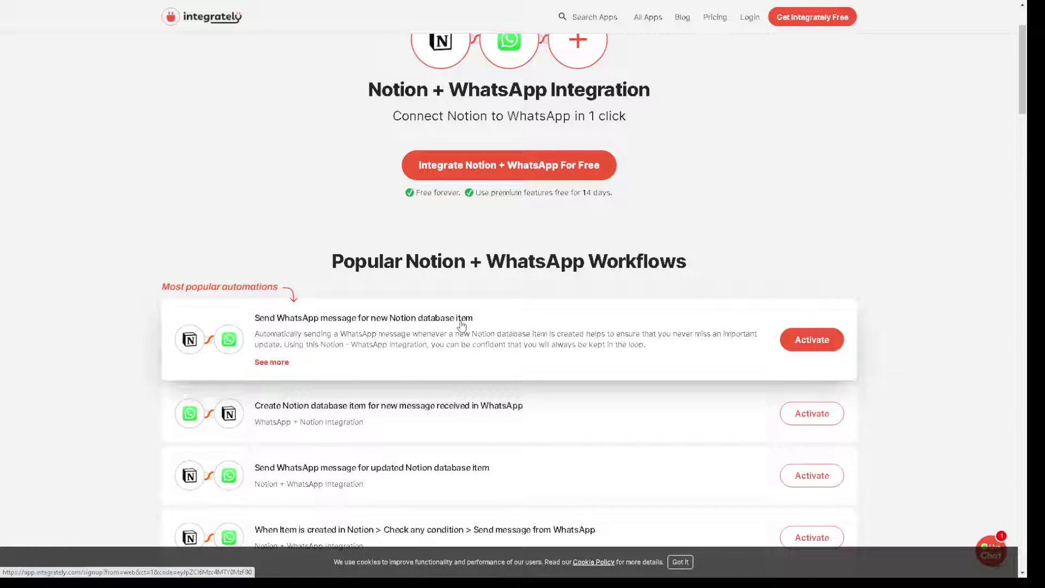
scroll(256, 427, down, 1)
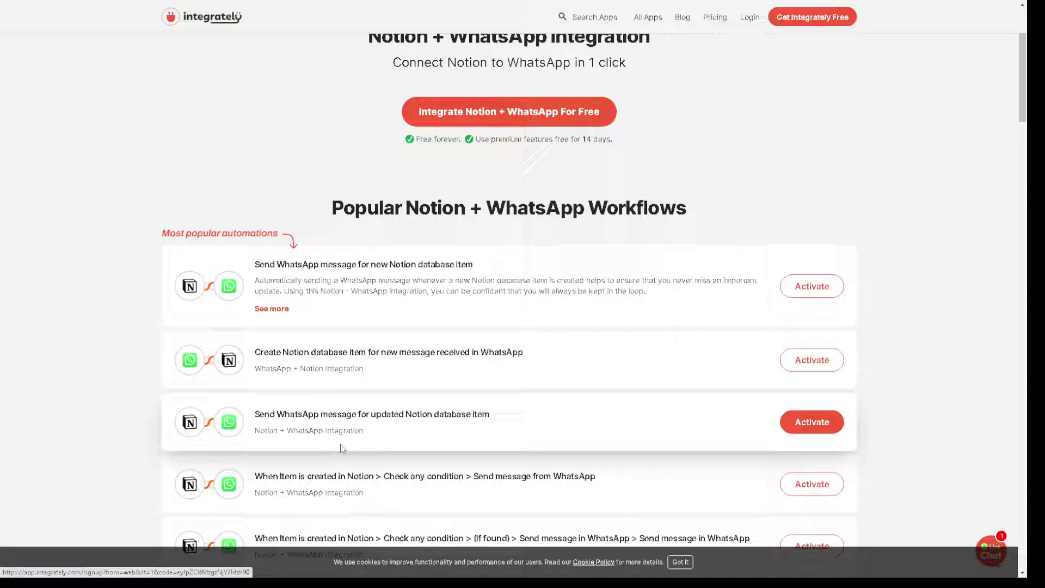
scroll(330, 395, down, 1)
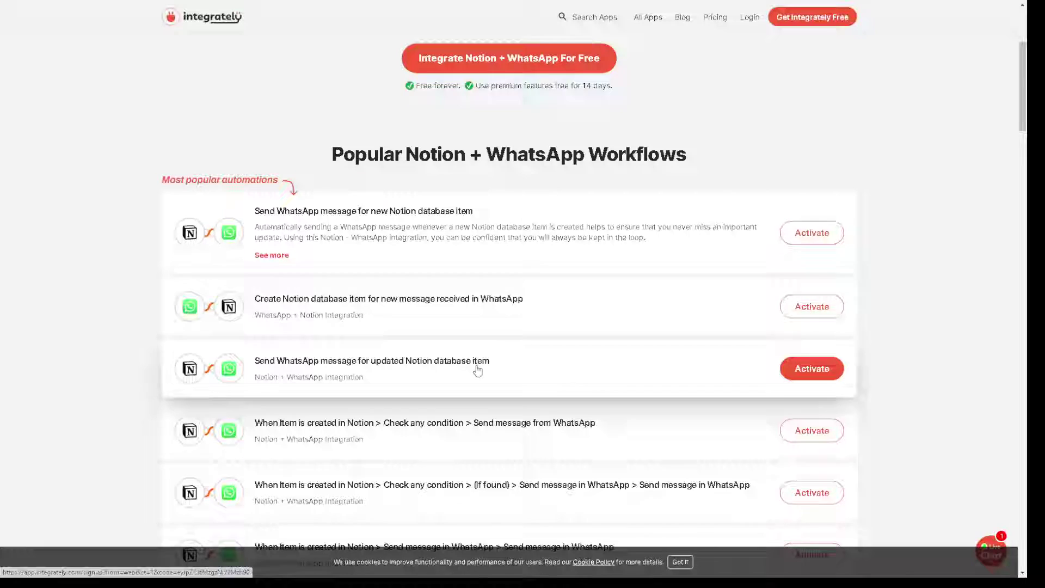
scroll(443, 376, down, 2)
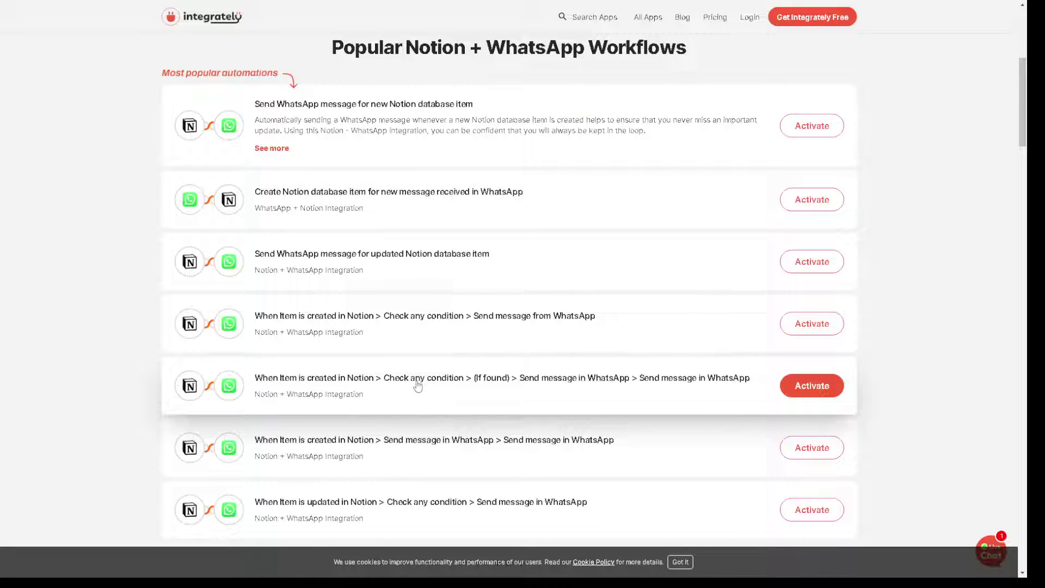
scroll(398, 403, down, 4)
scroll(465, 405, down, 3)
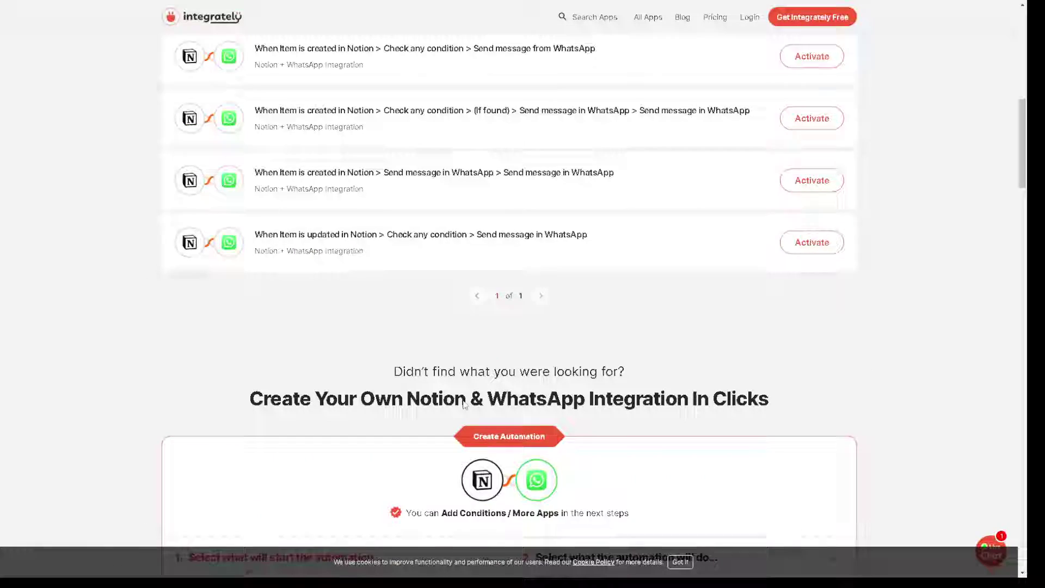
scroll(806, 180, up, 3)
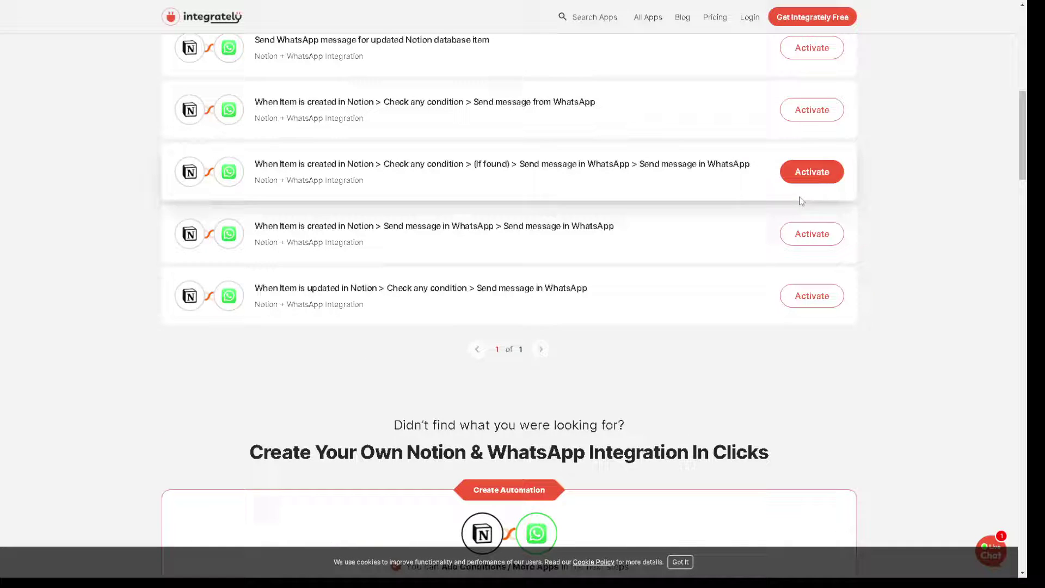
scroll(775, 243, down, 5)
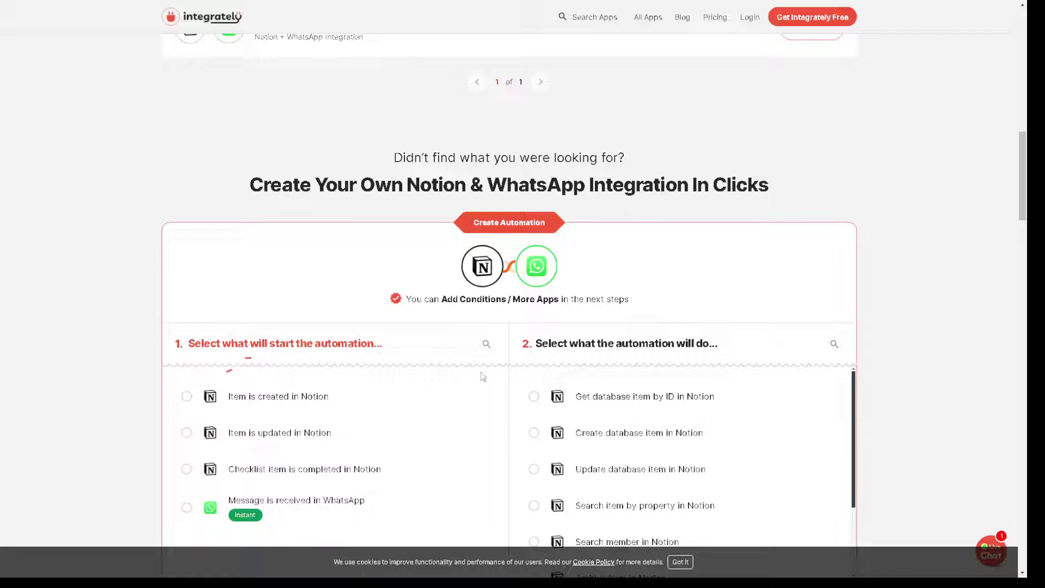
Step: Scroll down through the Integrately Notion + WhatsApp workflows and back up toward the top
scroll(681, 425, down, 1)
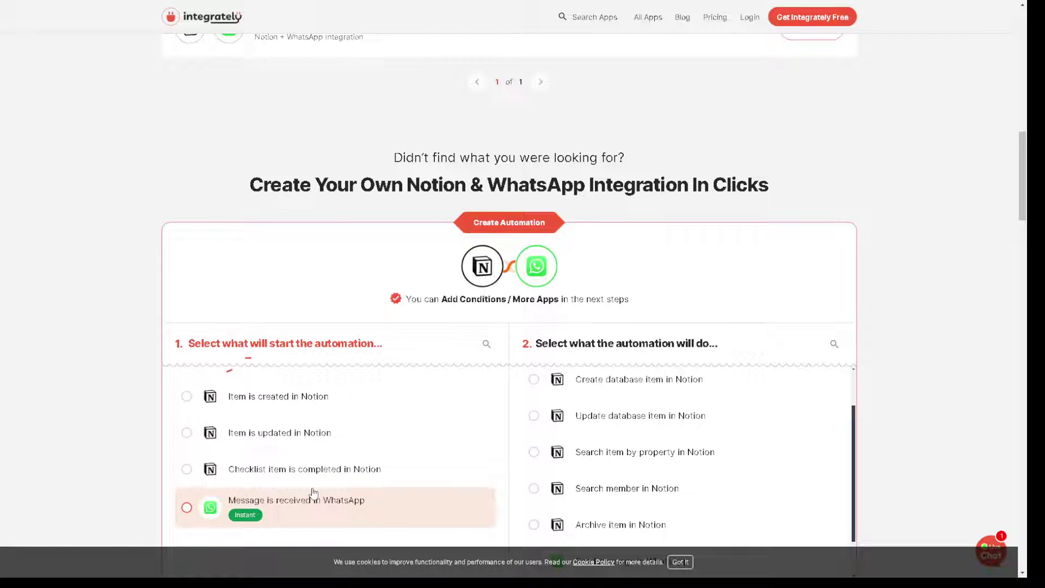
scroll(314, 493, down, 1)
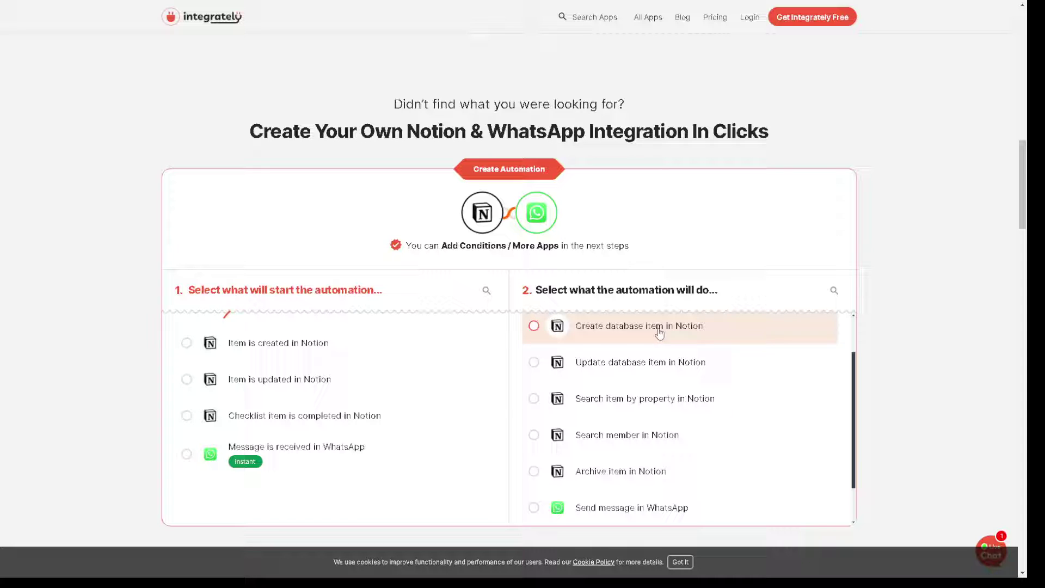
scroll(648, 384, down, 1)
scroll(648, 387, down, 2)
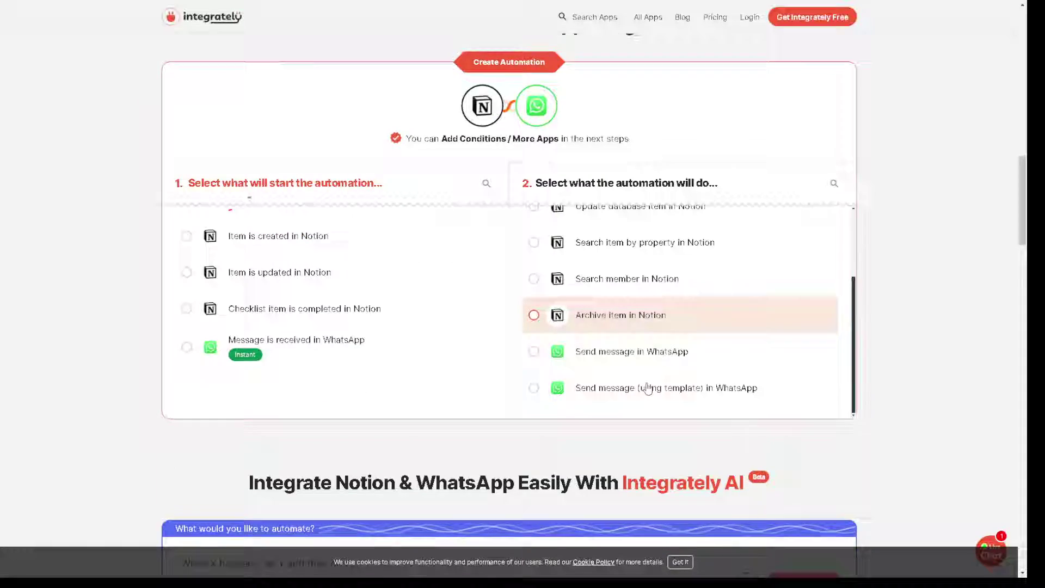
scroll(648, 386, down, 4)
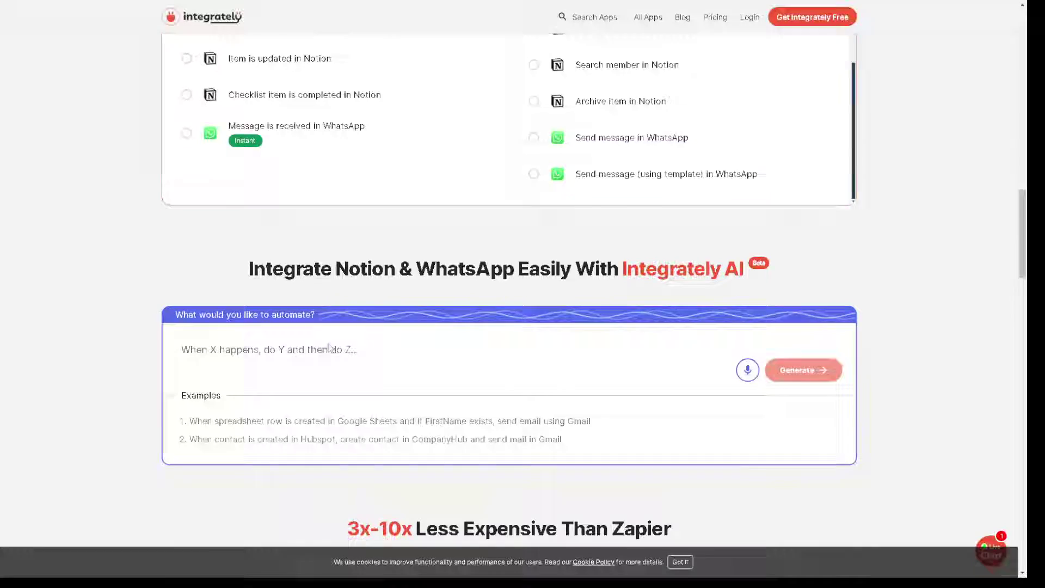
scroll(435, 250, up, 18)
scroll(442, 259, up, 6)
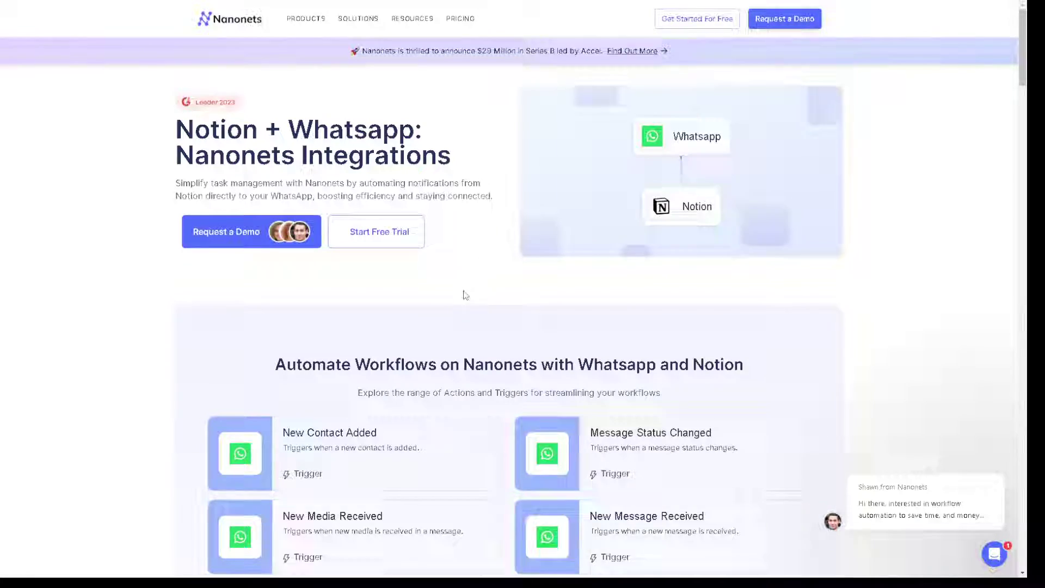
Step: Load more WhatsApp trigger and action cards on Nanonets' page, then return to the top
scroll(462, 293, down, 2)
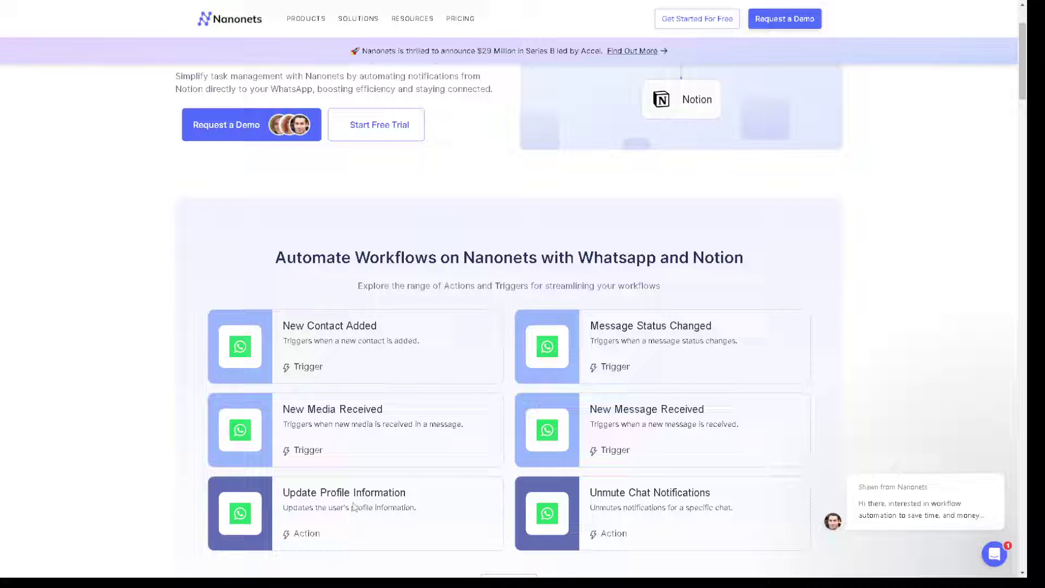
scroll(641, 505, down, 2)
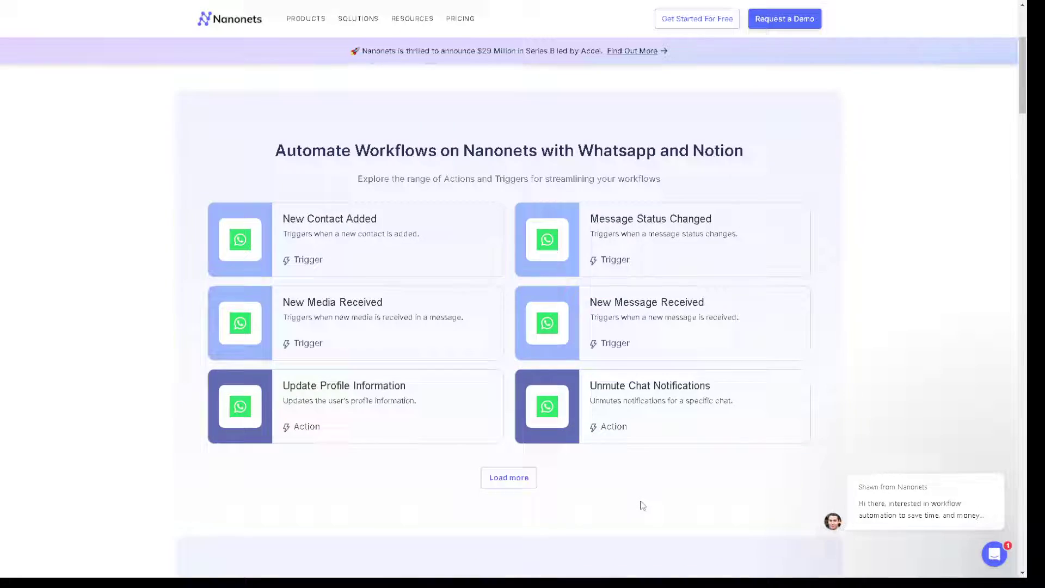
click(522, 482)
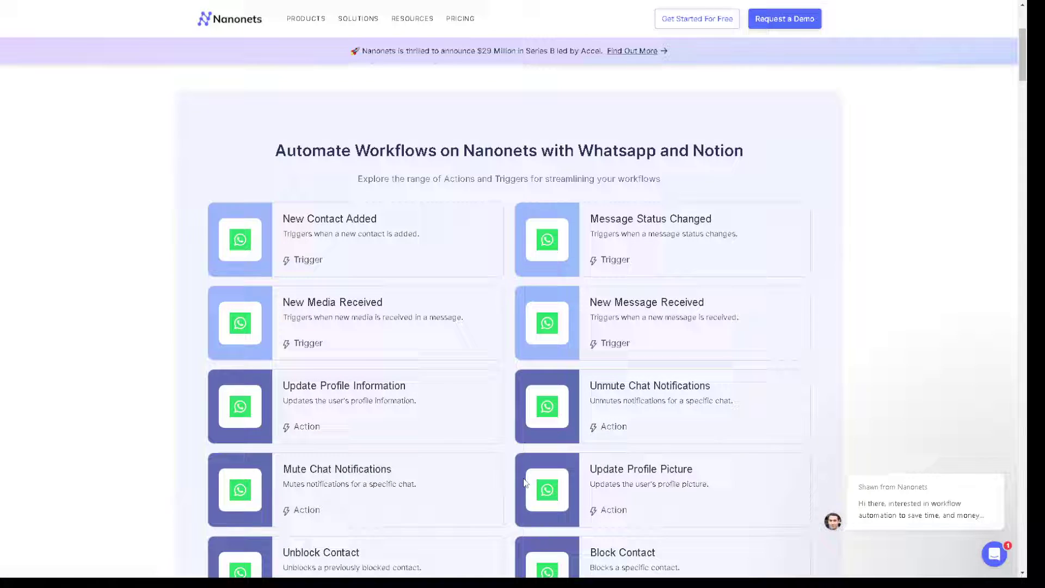
scroll(602, 474, up, 2)
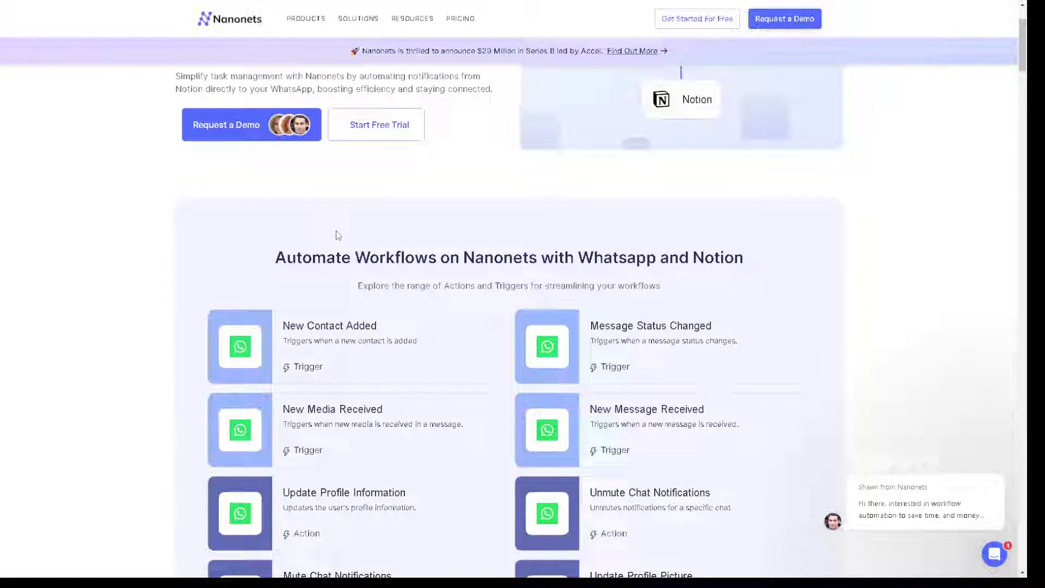
scroll(329, 267, up, 2)
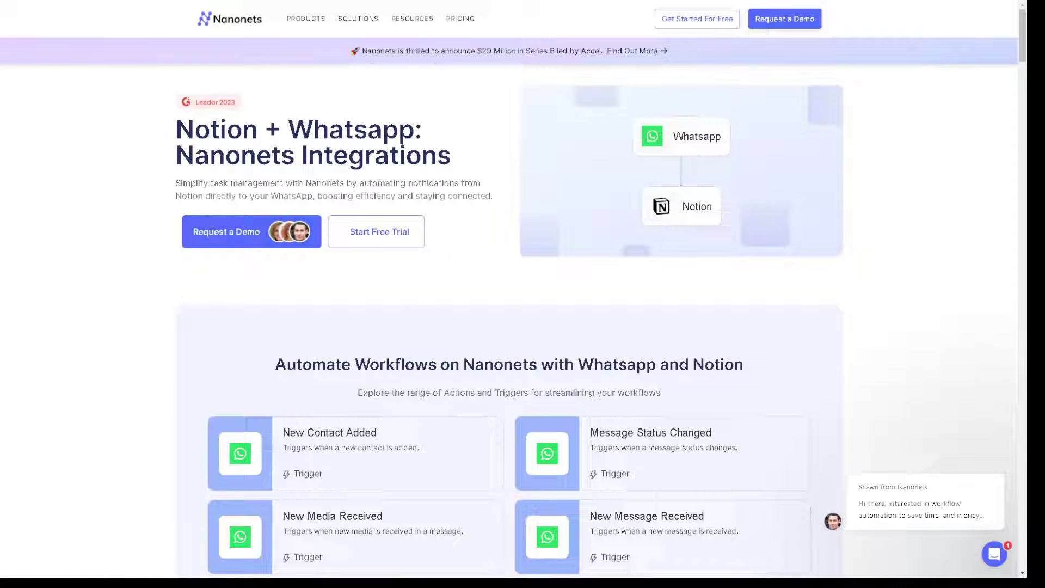
Step: Open Nanonets' Start Free Trial demo request form, then close it
click(388, 242)
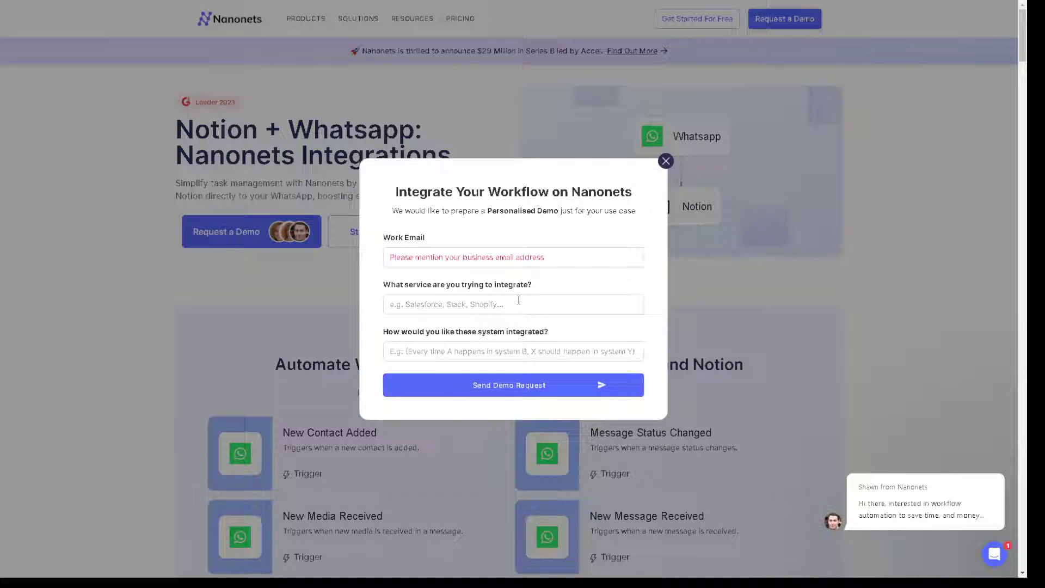
scroll(519, 301, down, 2)
scroll(519, 300, up, 2)
click(665, 161)
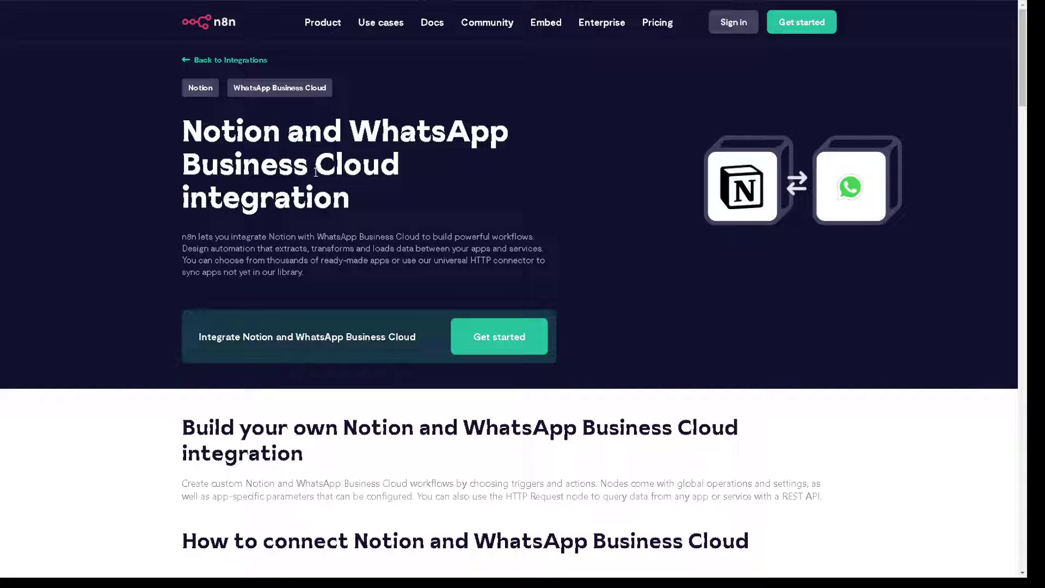
Step: Expand the n8n How to connect Steps 1 through 4, ending on Step 4: Run workflow
scroll(411, 248, down, 2)
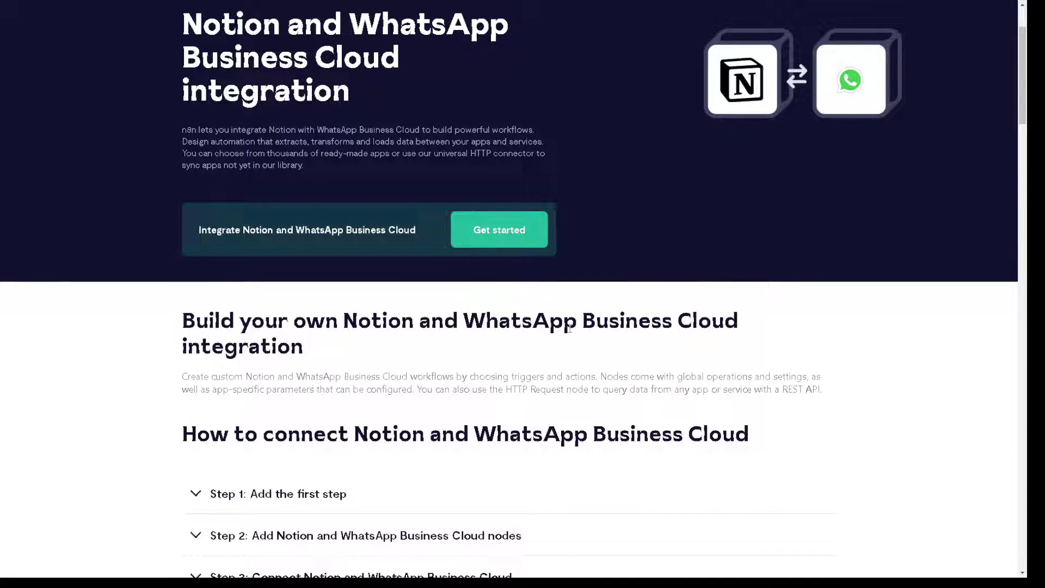
scroll(420, 357, down, 5)
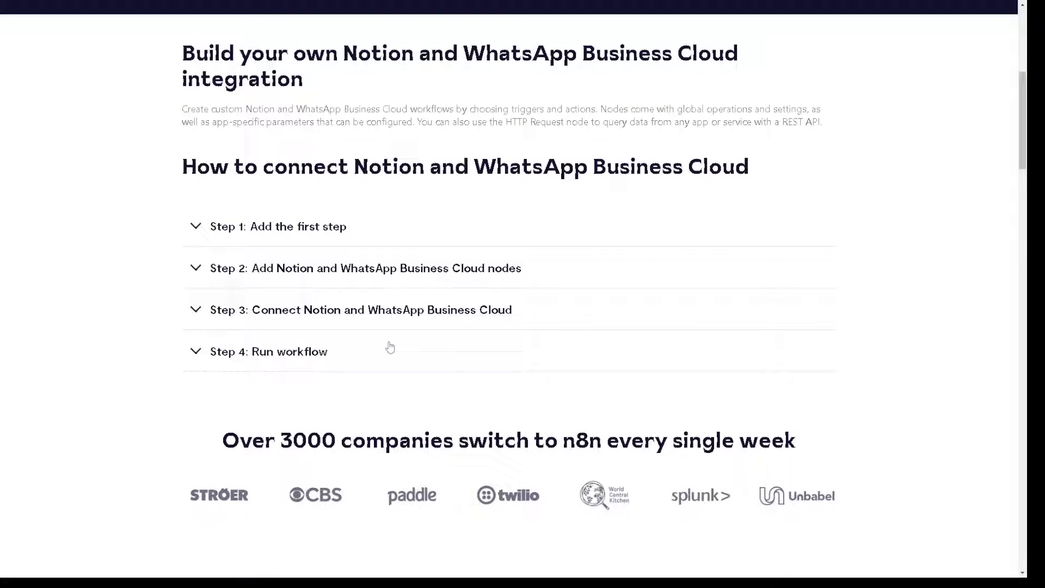
click(197, 228)
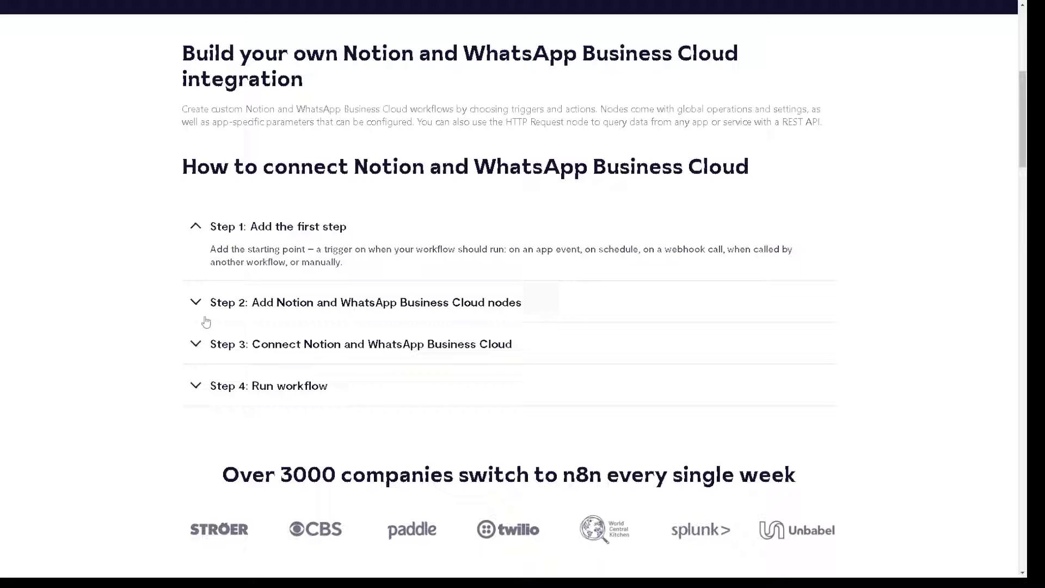
click(198, 301)
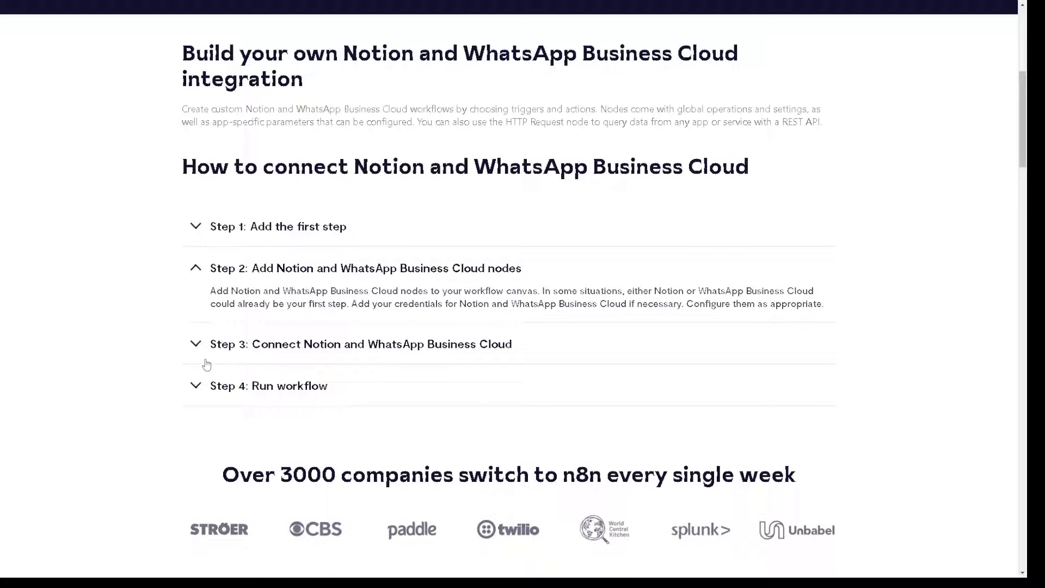
click(196, 344)
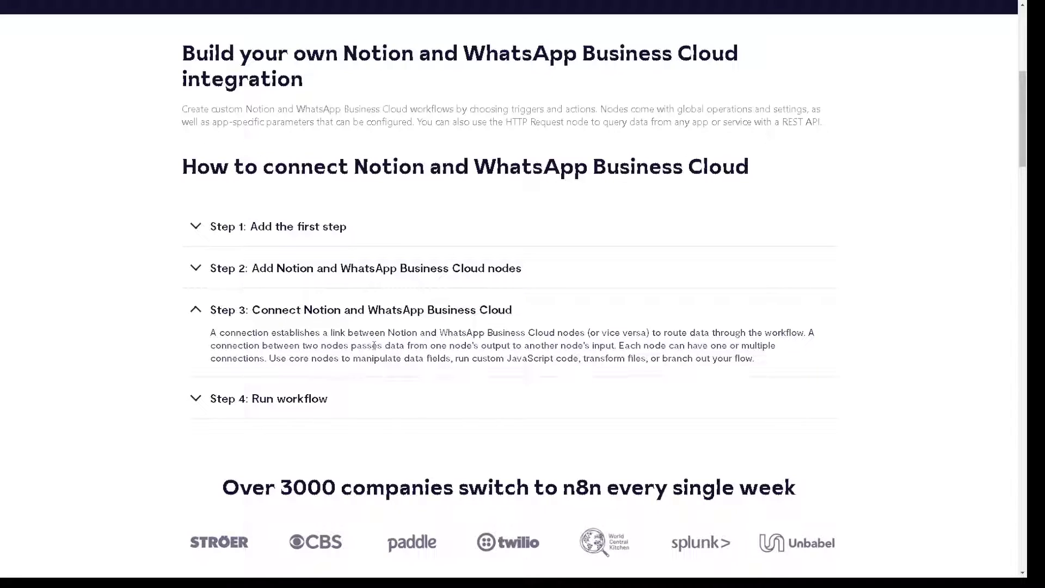
click(197, 399)
Step: Browse the supported actions such as Append After, Send and Send Template, then return upward
scroll(322, 413, down, 2)
scroll(322, 411, down, 3)
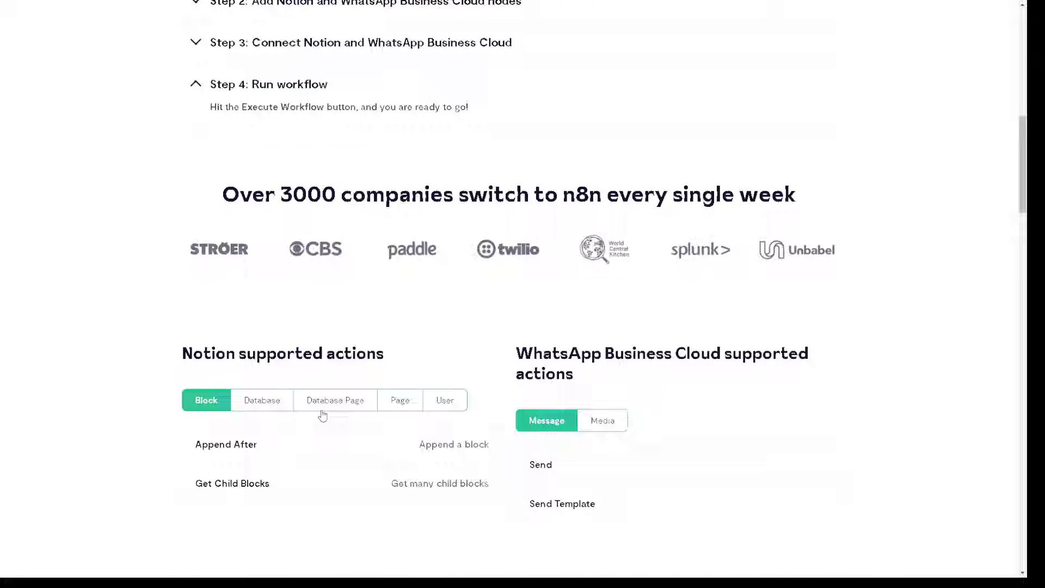
scroll(321, 411, down, 4)
scroll(322, 417, down, 3)
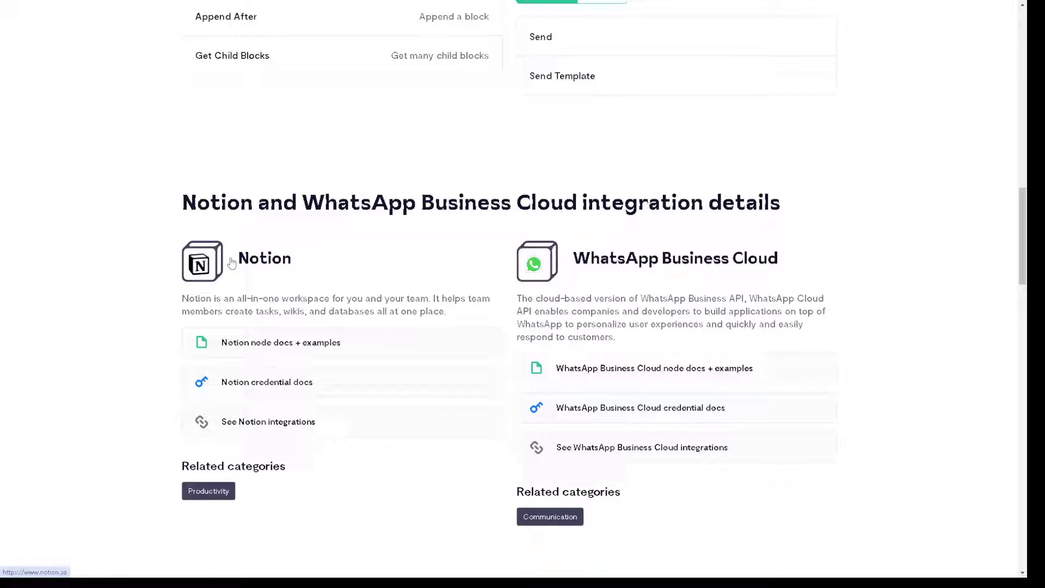
scroll(626, 292, up, 15)
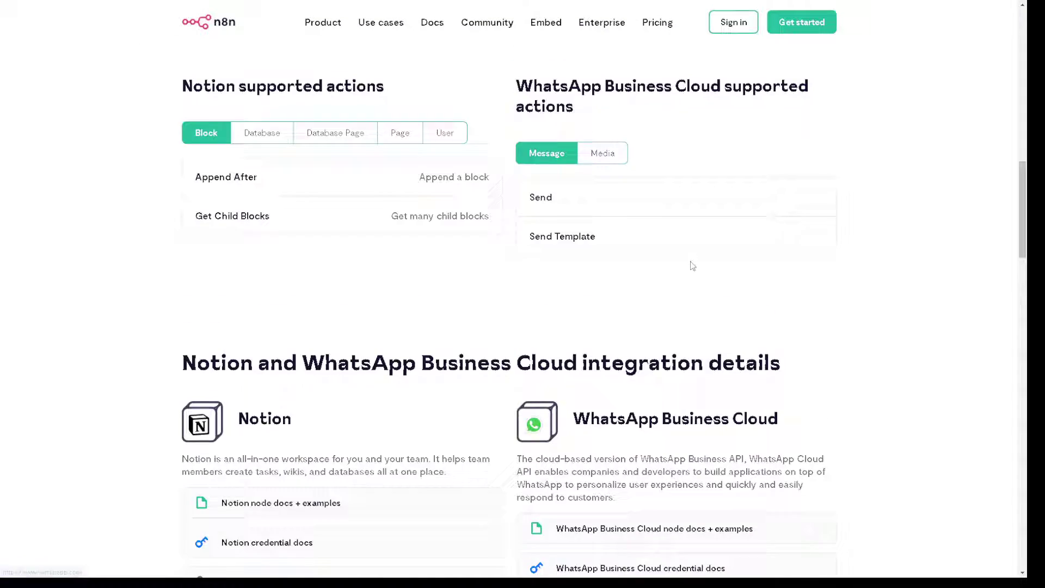
scroll(663, 261, up, 6)
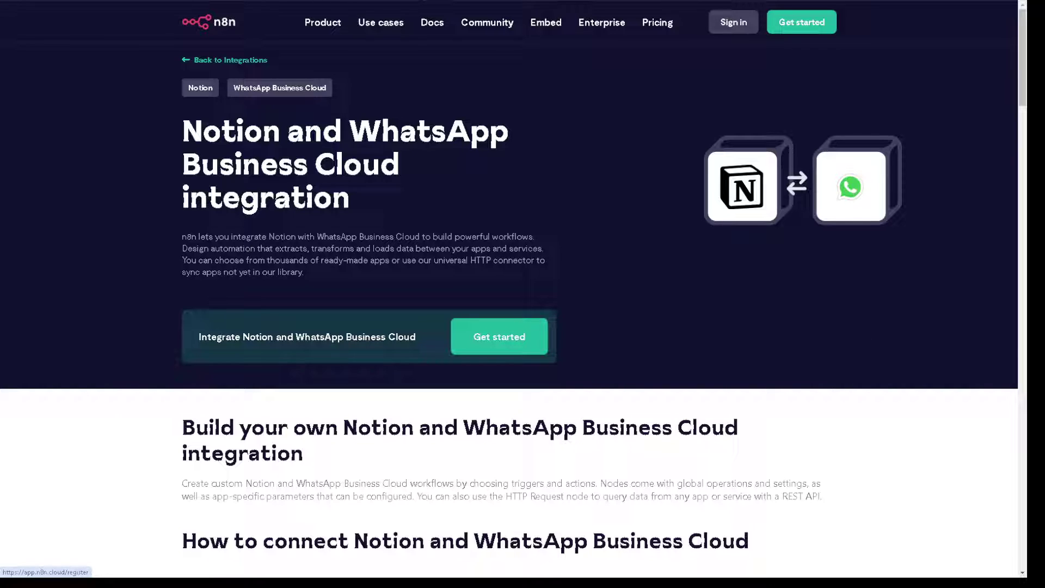
Step: Go to the n8n sign-up form via Sign in/Get started
click(499, 337)
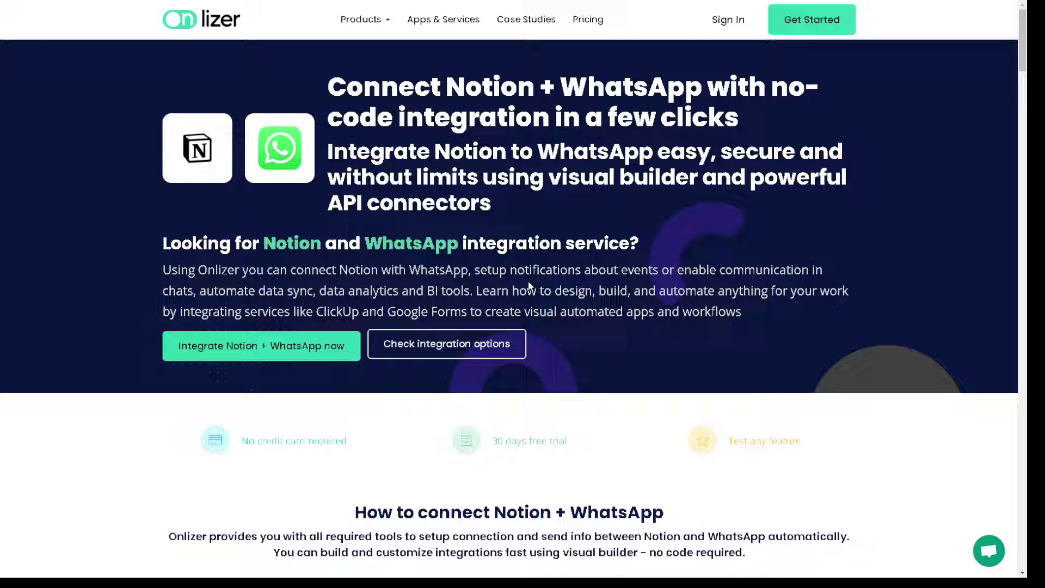
Step: Scroll through Onlizer's Connect, Integrate, Launch, Enjoy steps and the Notify for Notion options
scroll(505, 265, down, 6)
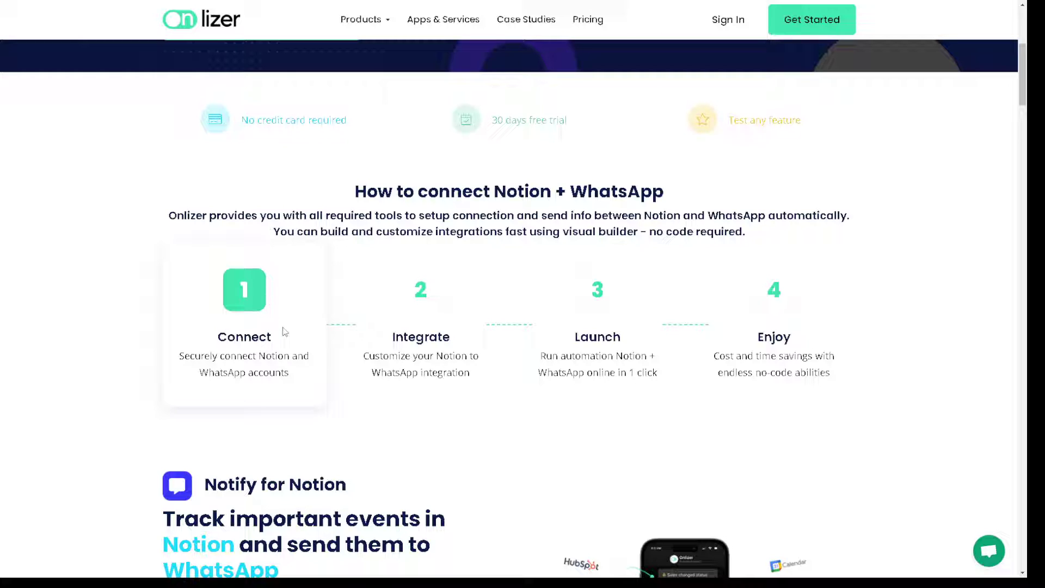
scroll(282, 341, down, 1)
scroll(282, 340, down, 2)
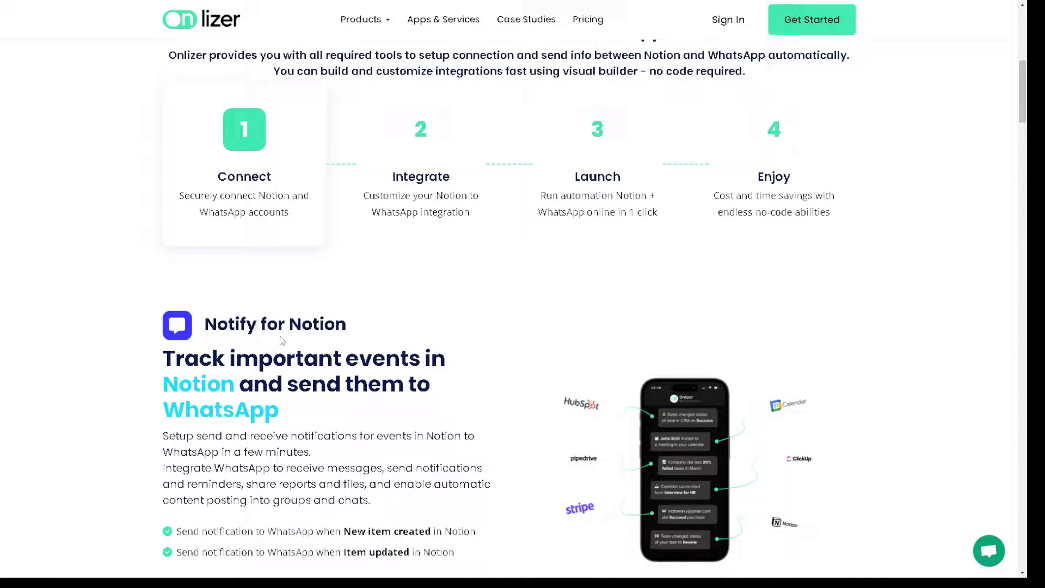
scroll(528, 350, down, 2)
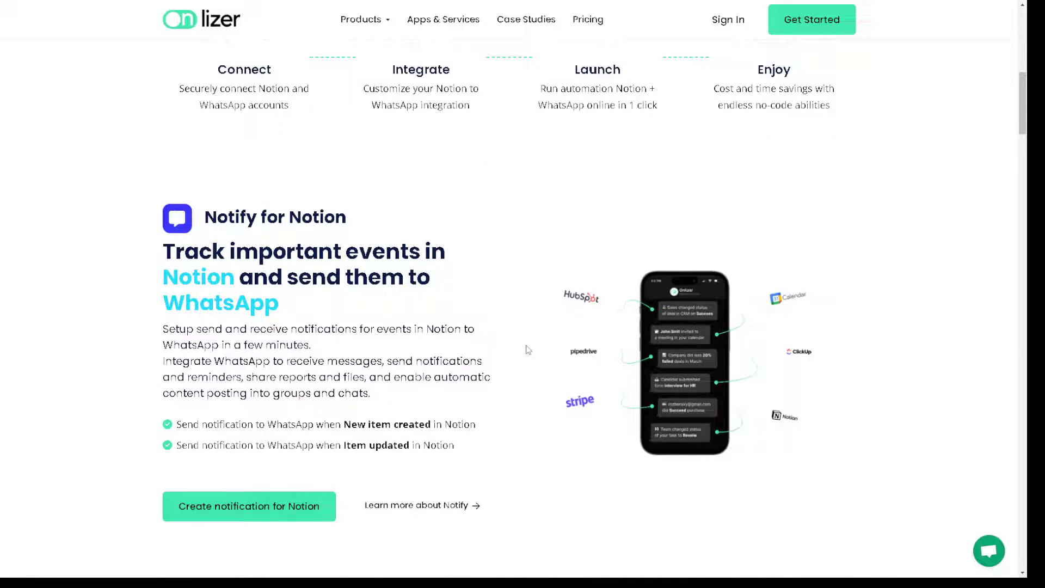